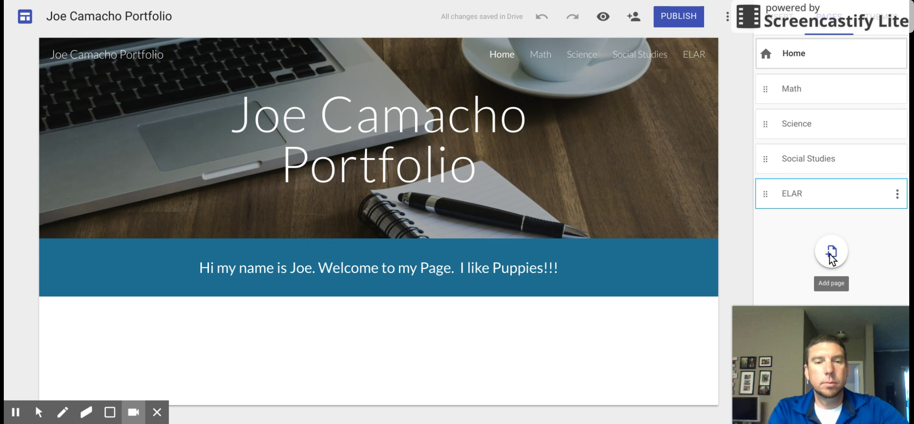
Add a new page named 'Reading' to the site.
click(831, 257)
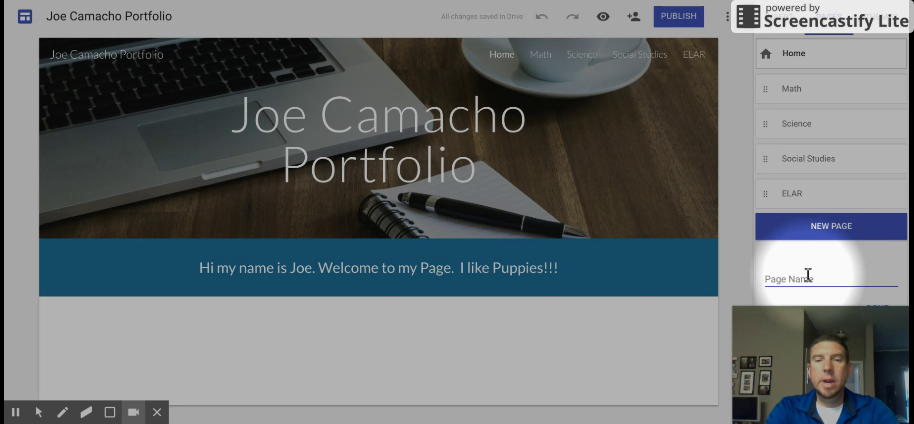
text(Reading)
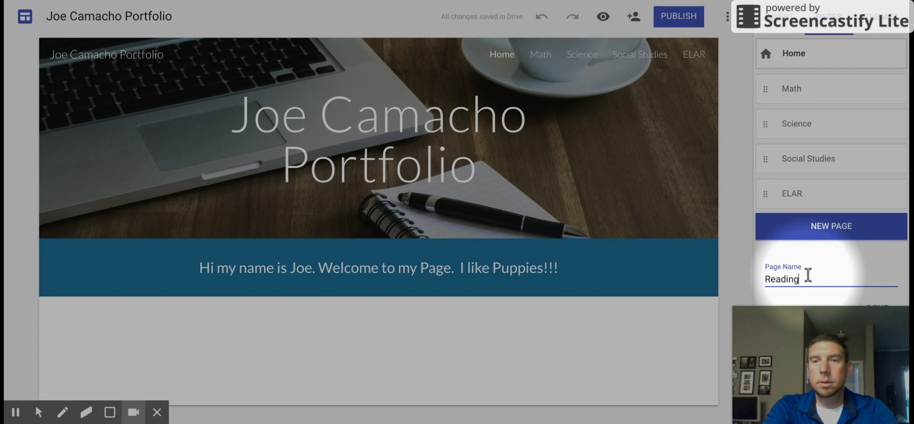
key(Return)
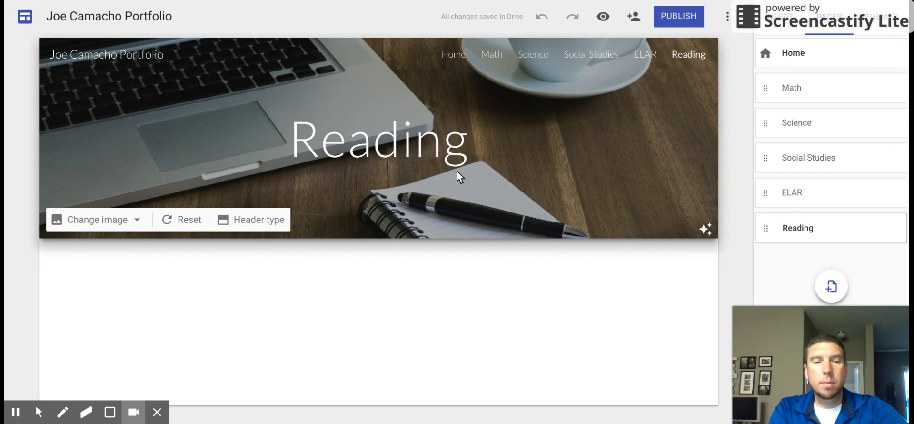
Nest the Reading page under ELAR in the Pages panel.
key(alt+f)
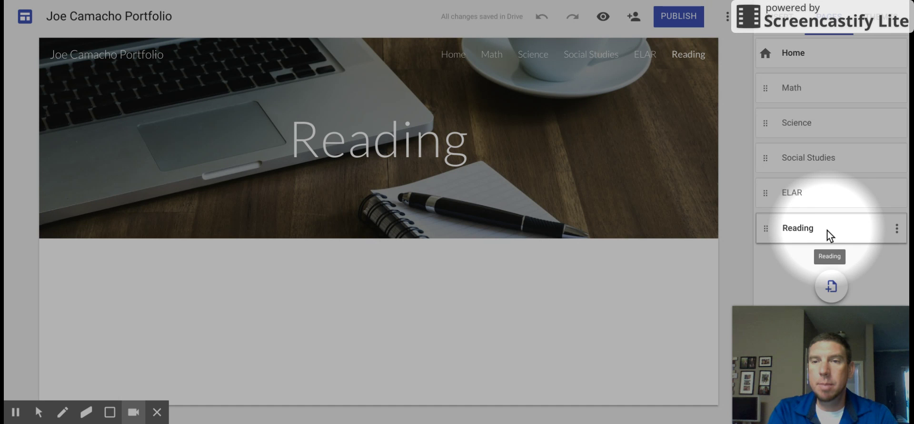
drag(827, 231, 827, 230)
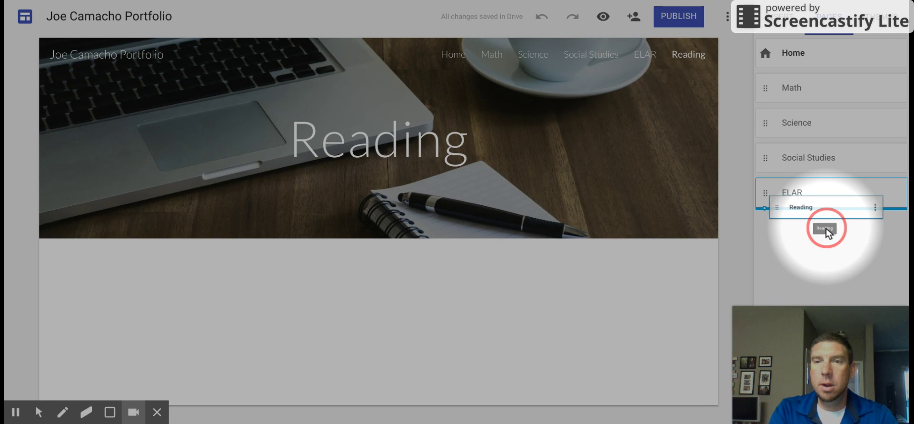
drag(826, 229, 826, 231)
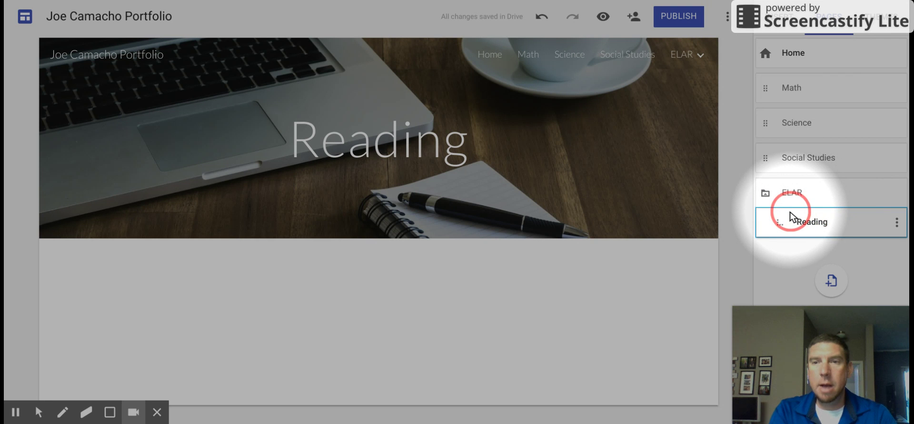
Create a 'Writing' page and nest it under ELAR, above Reading.
click(829, 281)
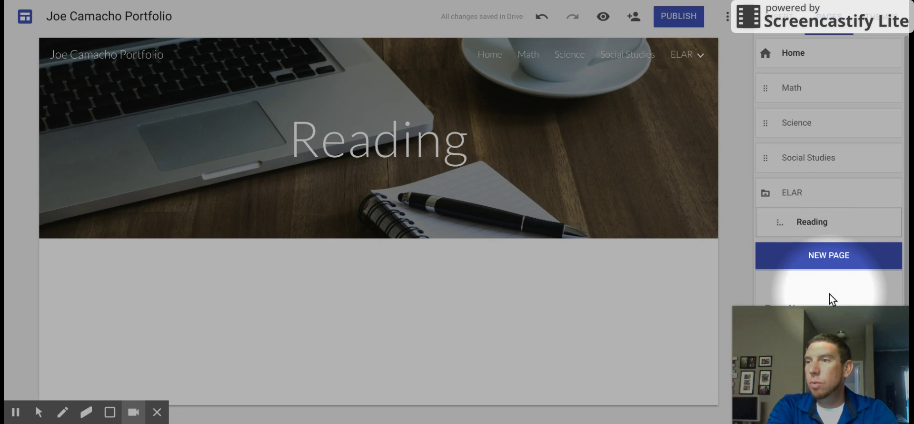
text(Writing)
key(Return)
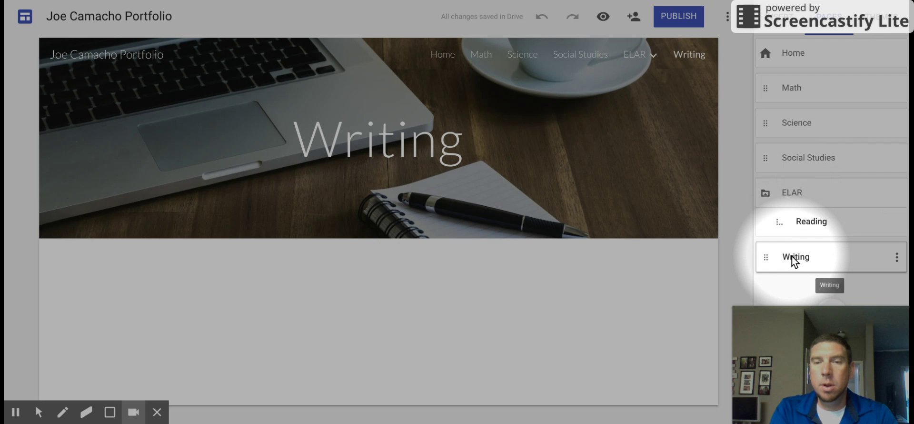
drag(792, 256, 791, 253)
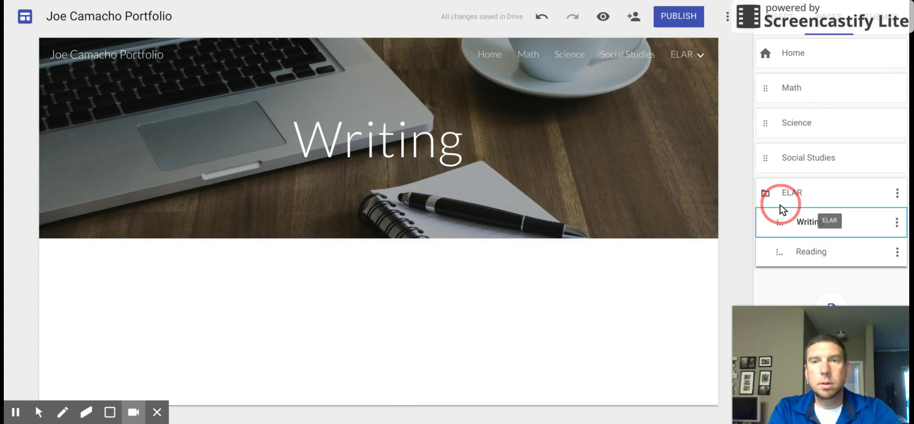
mouse_move(700, 47)
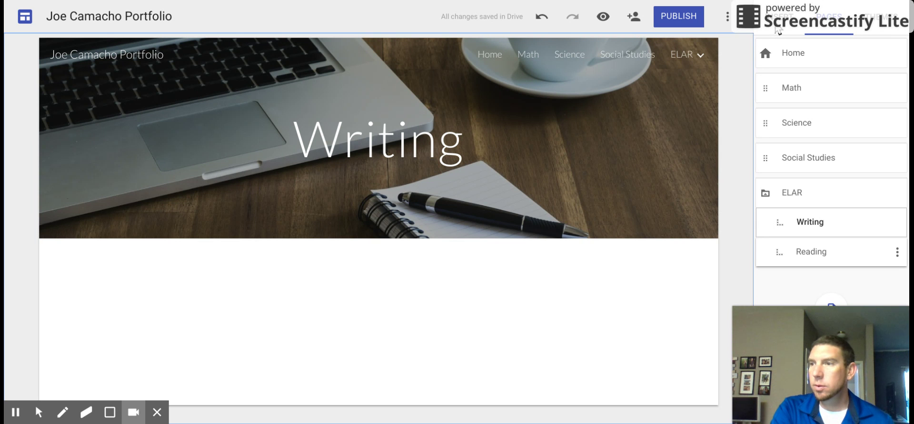
Bring up the quick insert options on the blank page, then the Insert panel.
double_click(400, 288)
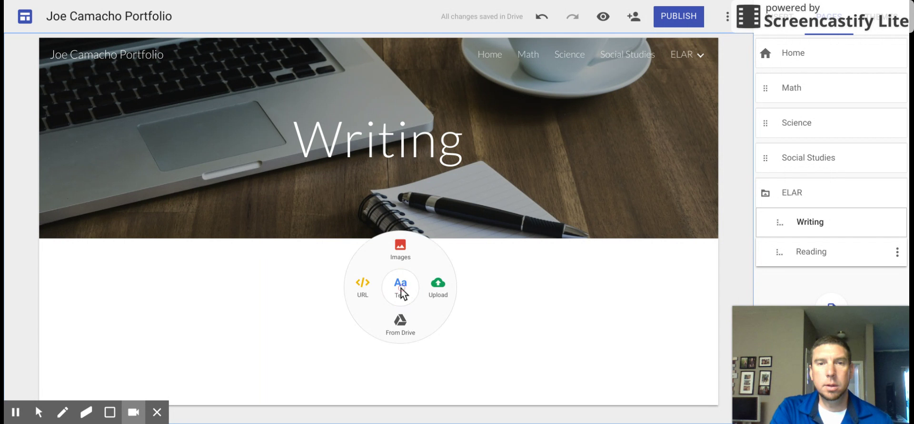
click(496, 285)
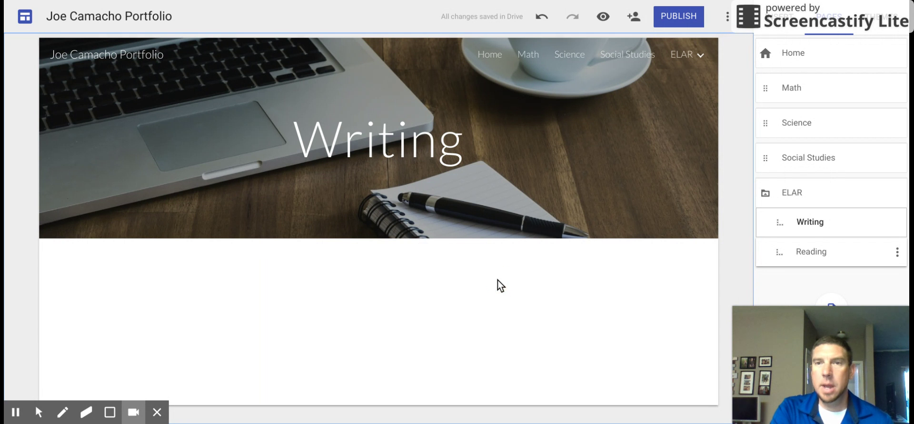
click(783, 24)
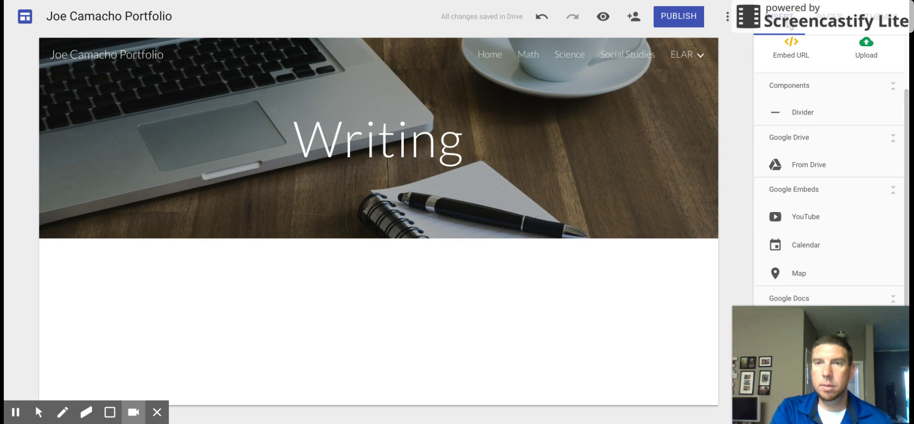
mouse_move(787, 351)
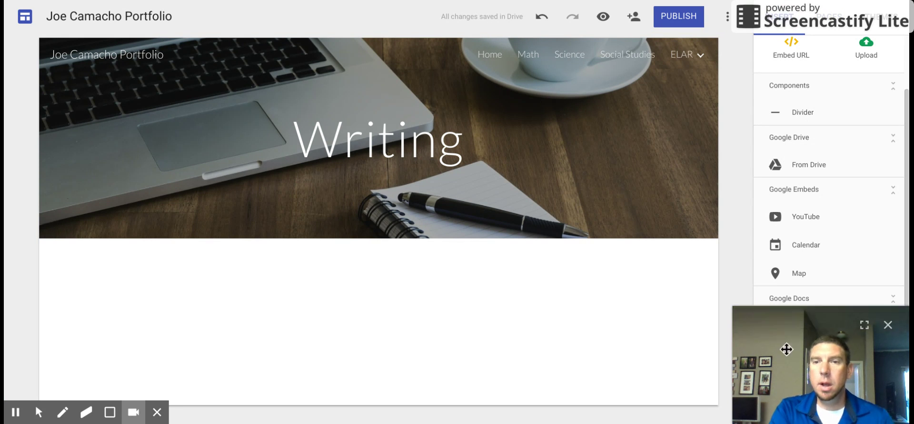
click(887, 325)
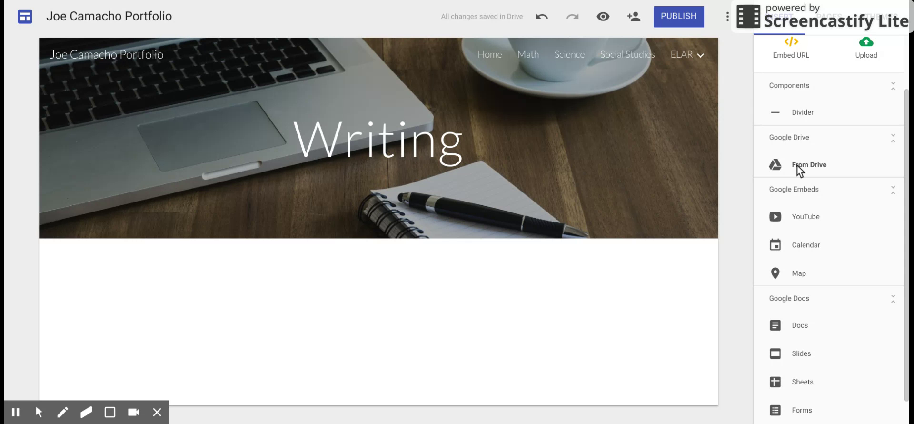
Visit the Math, Science and ELAR > Writing pages, then return to Home.
click(532, 56)
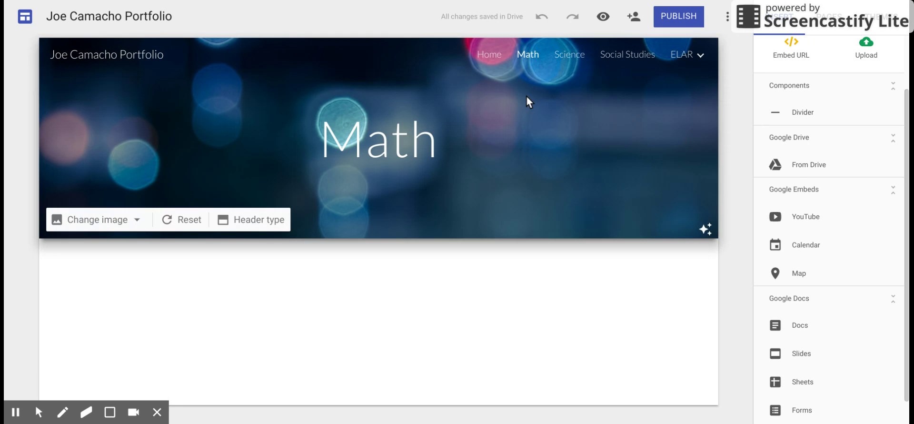
click(563, 57)
click(689, 61)
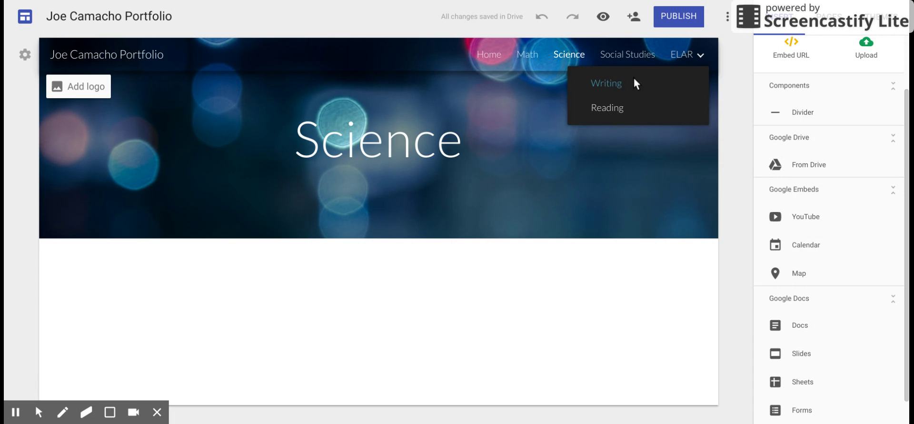
click(606, 86)
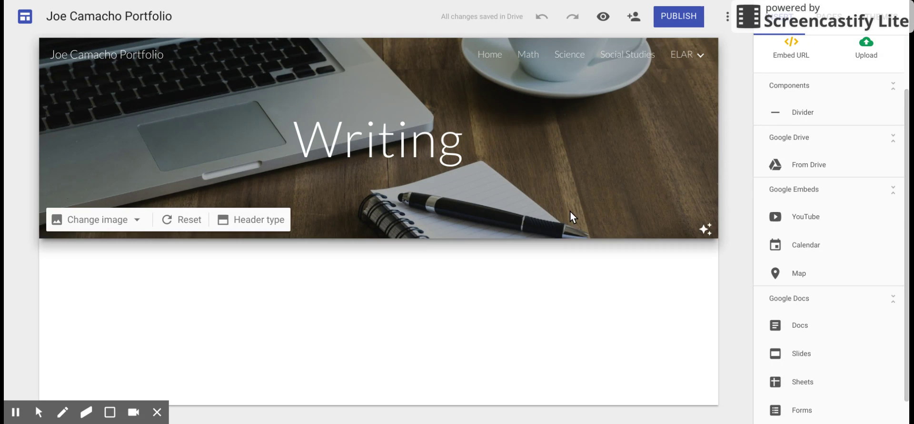
click(487, 56)
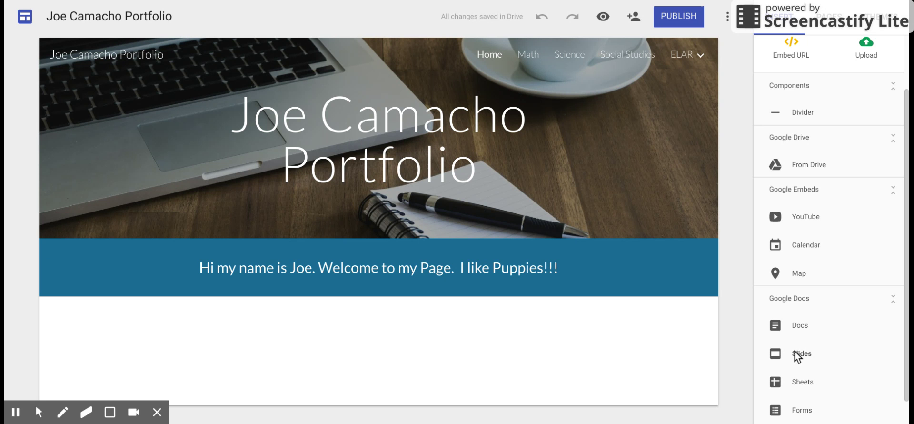
Embed only the 'Copy of Student Goals' Slides deck from Drive below the banner.
key(alt+f)
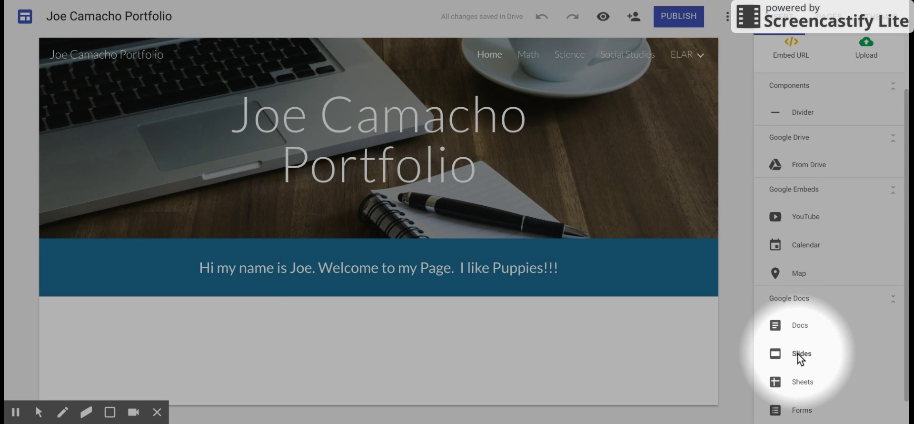
click(798, 353)
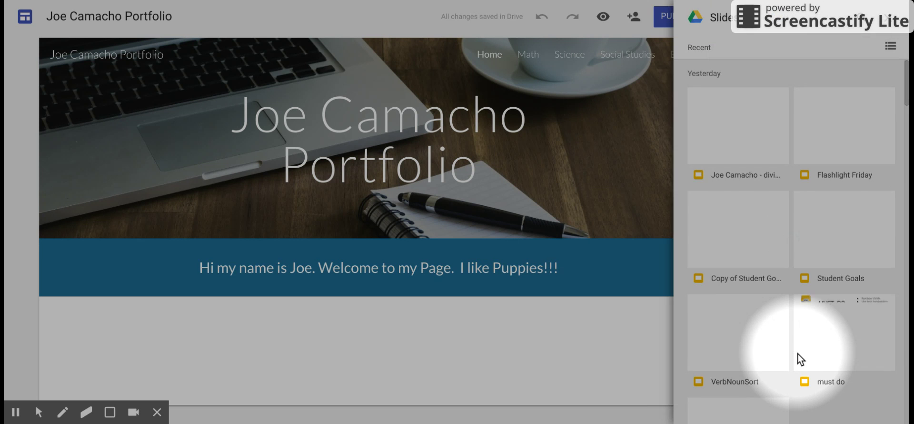
key(alt+f)
click(749, 238)
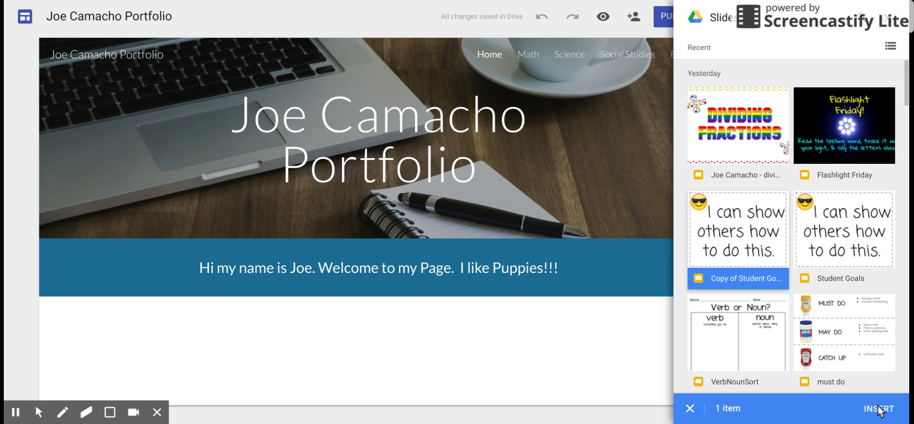
click(816, 248)
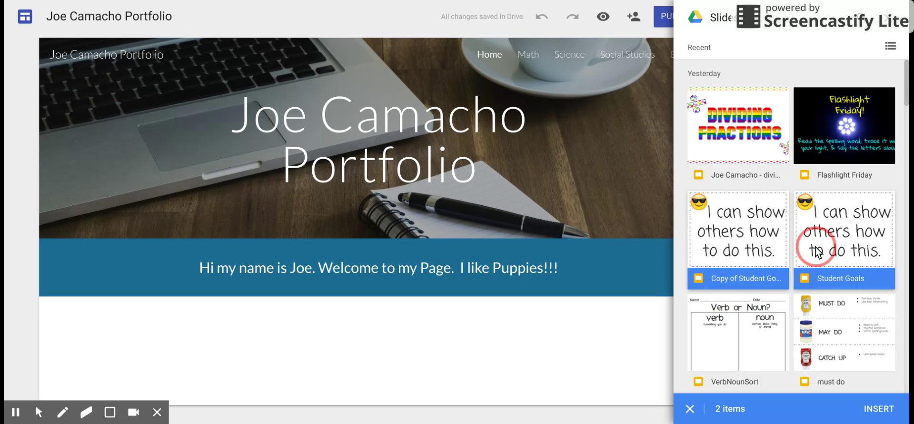
click(741, 344)
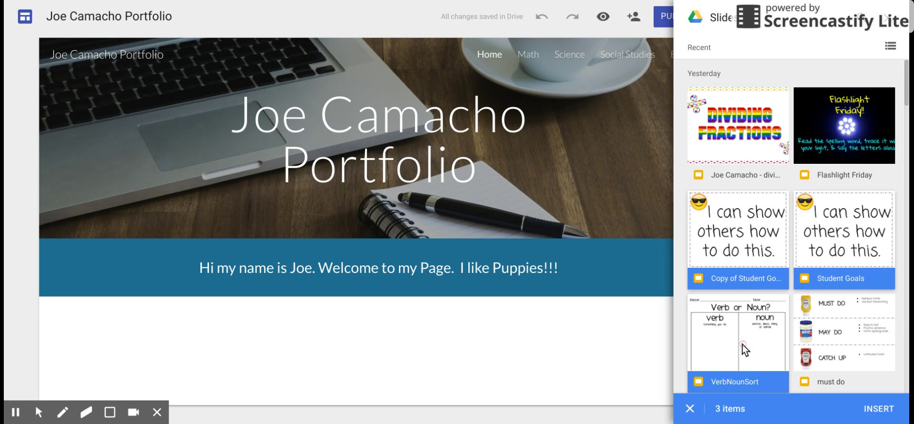
click(742, 332)
click(831, 211)
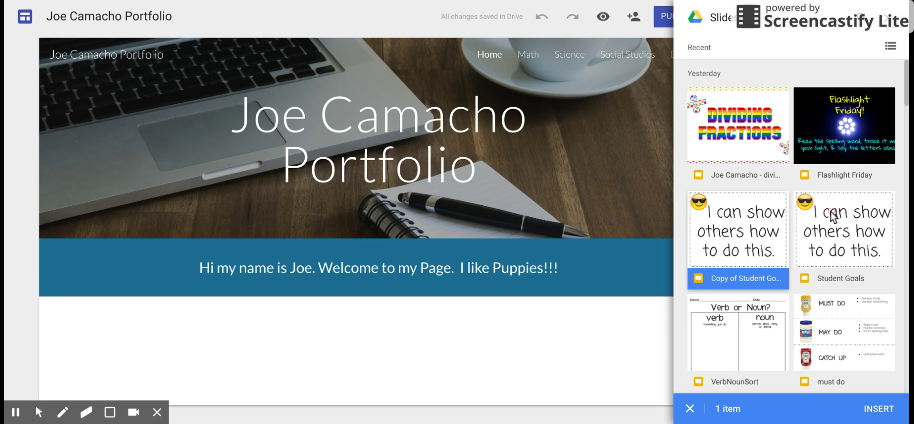
click(877, 410)
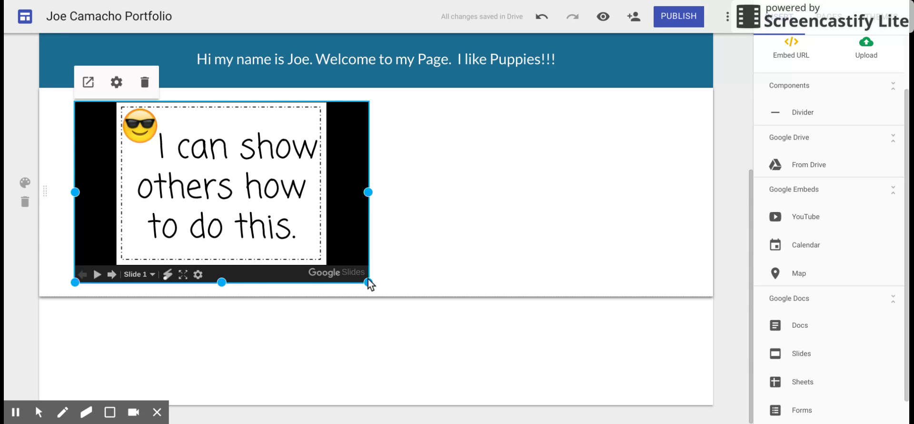
Enlarge the embedded Student Goals deck and centre it in its section.
key(alt+f)
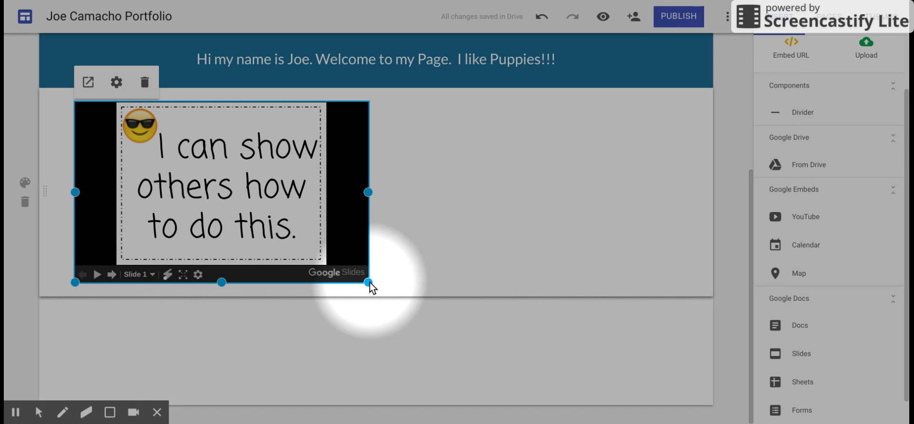
key(alt+f)
drag(370, 282, 373, 287)
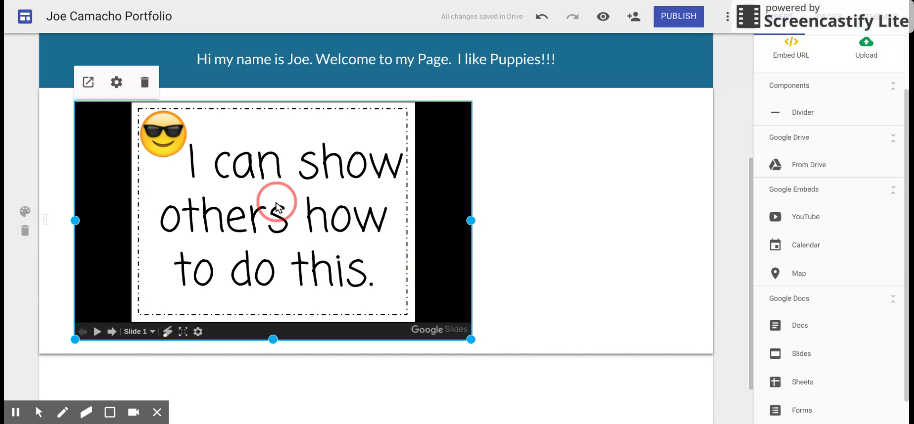
drag(279, 200, 387, 205)
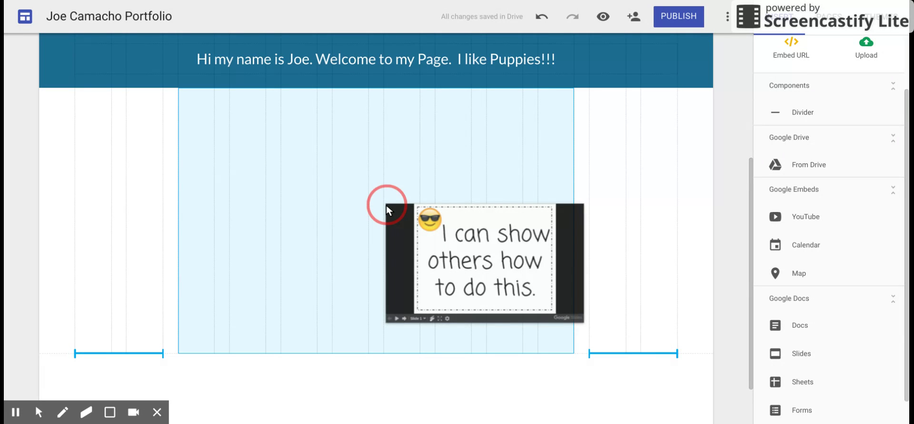
drag(386, 205, 390, 205)
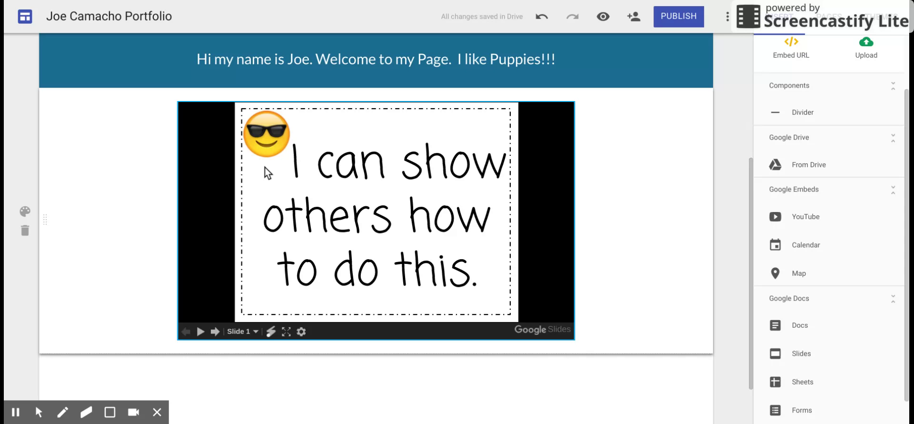
Open the embedded slide deck in a new tab from the embed's toolbar.
click(231, 128)
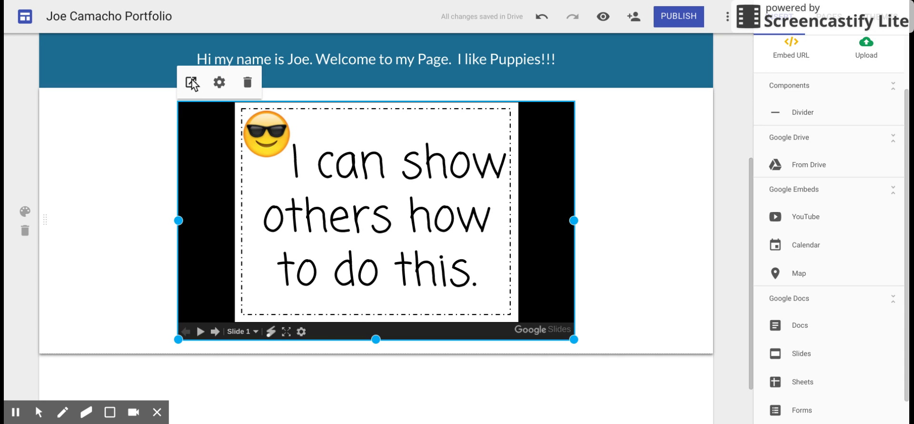
key(alt+f)
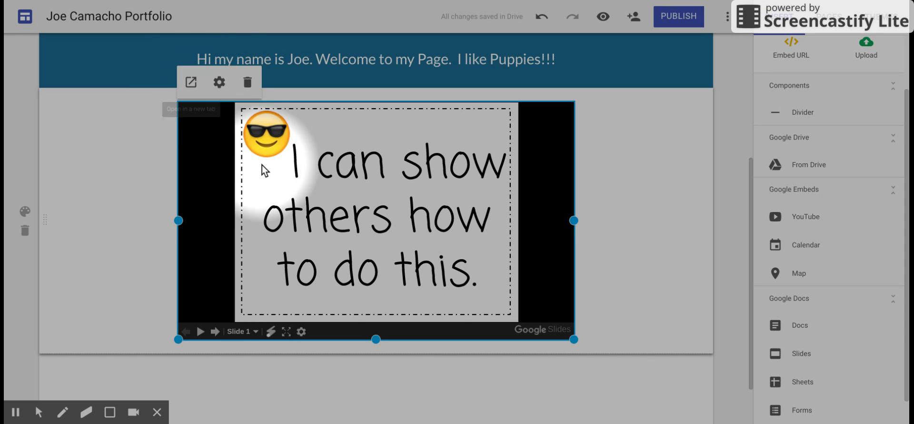
click(191, 84)
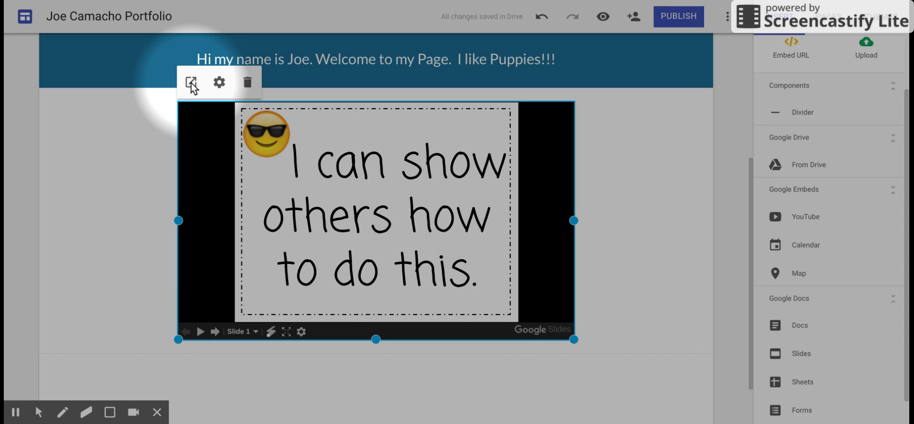
click(191, 84)
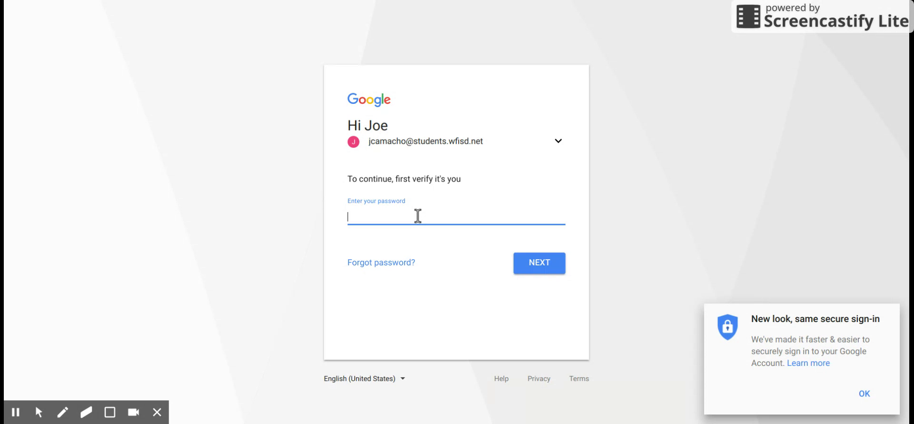
Sign in with the account password to reach the deck in Google Slides.
text(•••••••••)
key(Return)
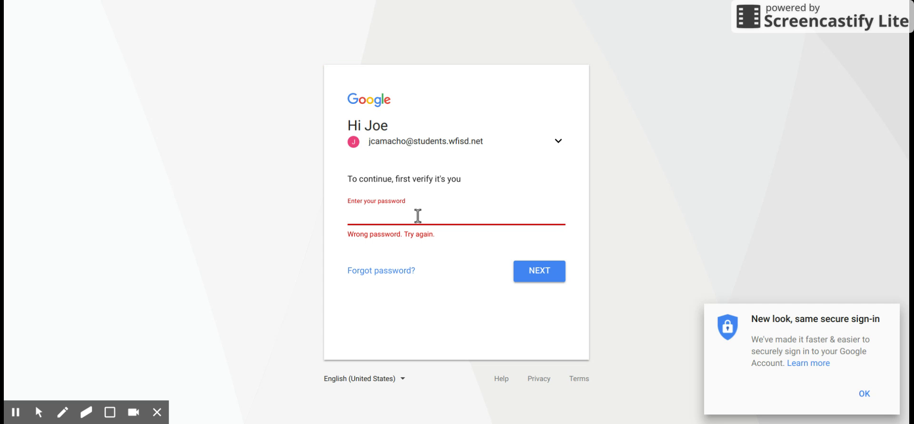
text(•••••••••••)
key(Return)
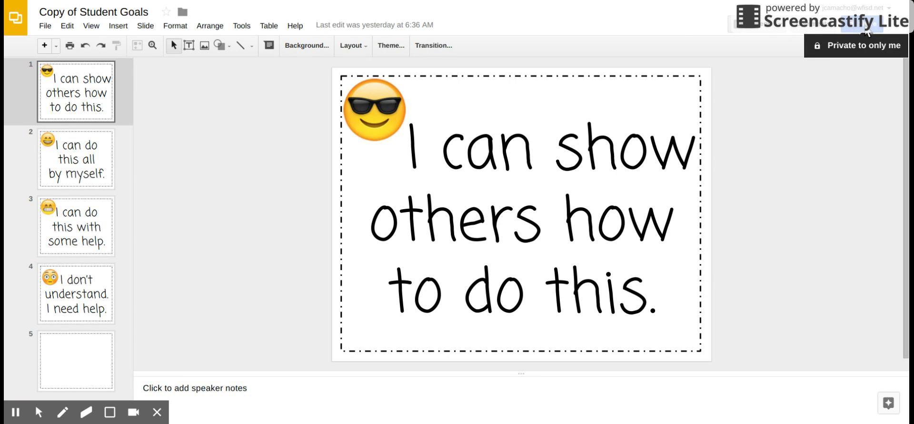
Open the Share dialog for the Copy of Student Goals deck.
click(866, 30)
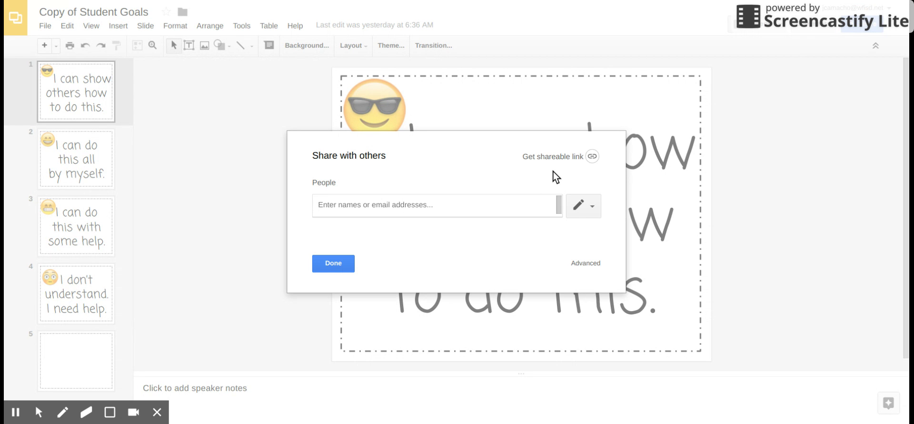
Turn on link sharing and open the full 'More...' link-sharing options.
click(582, 158)
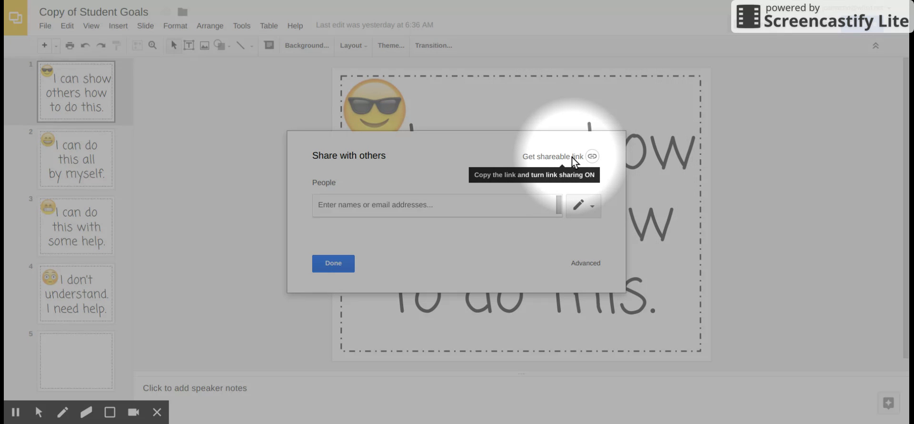
click(572, 157)
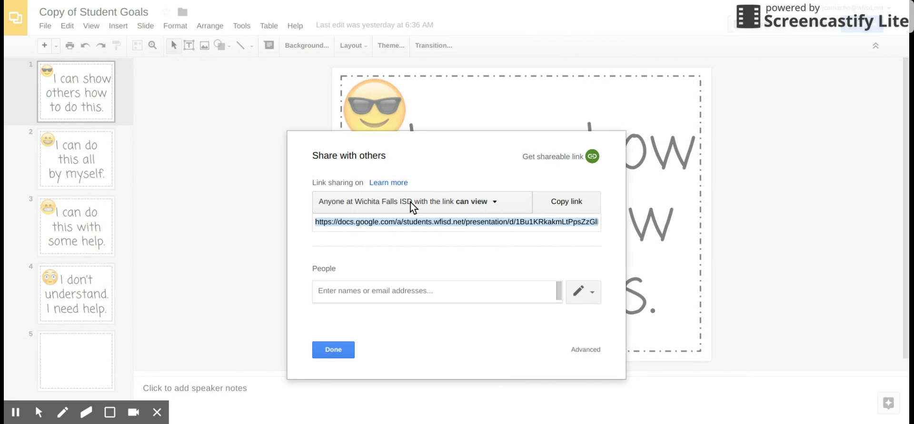
click(411, 203)
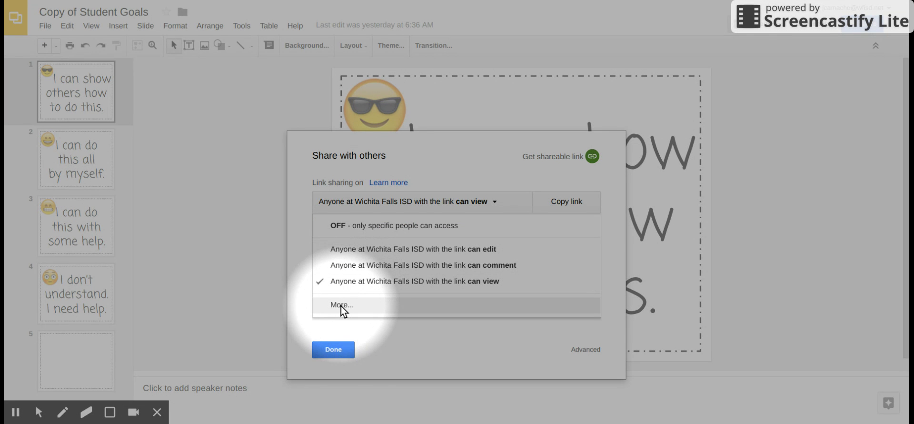
click(341, 305)
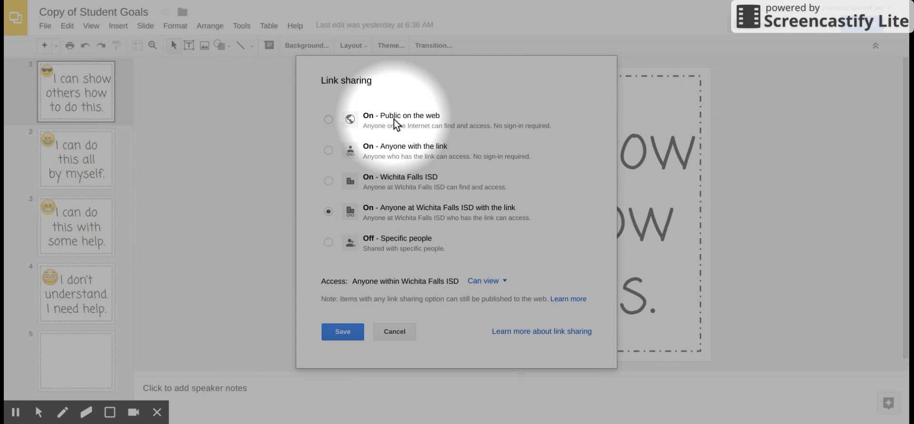
Set link sharing to 'On - Public on the web', save, and close the sharing dialogs.
click(397, 151)
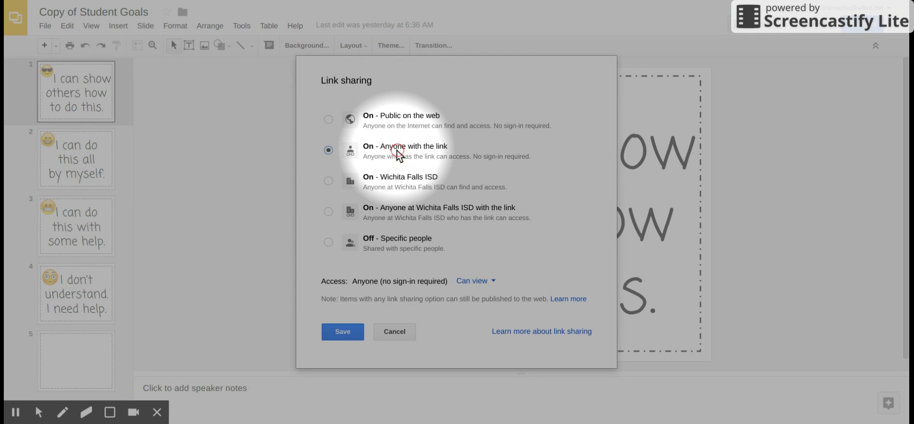
click(389, 126)
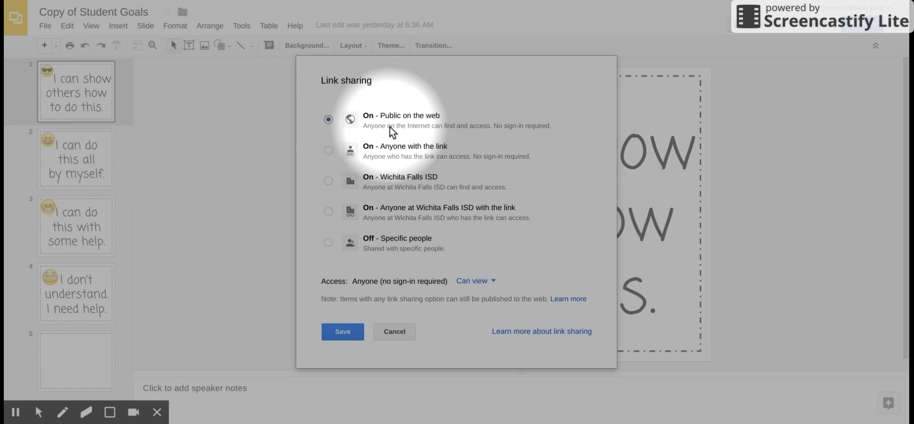
click(337, 329)
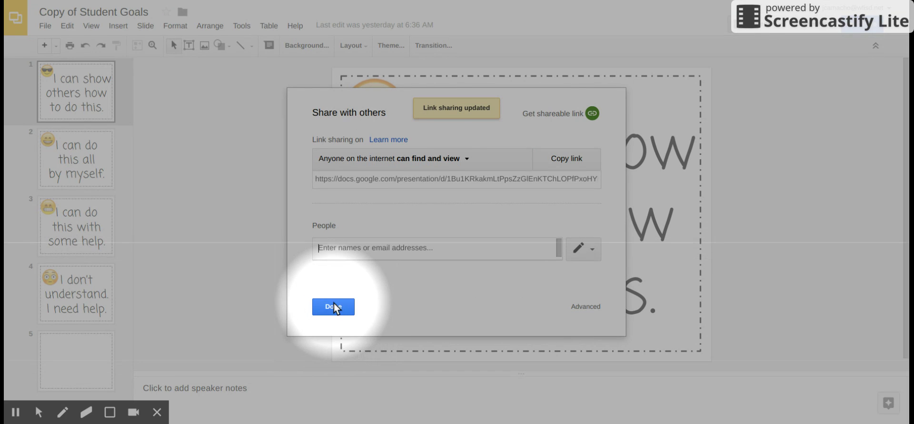
click(334, 306)
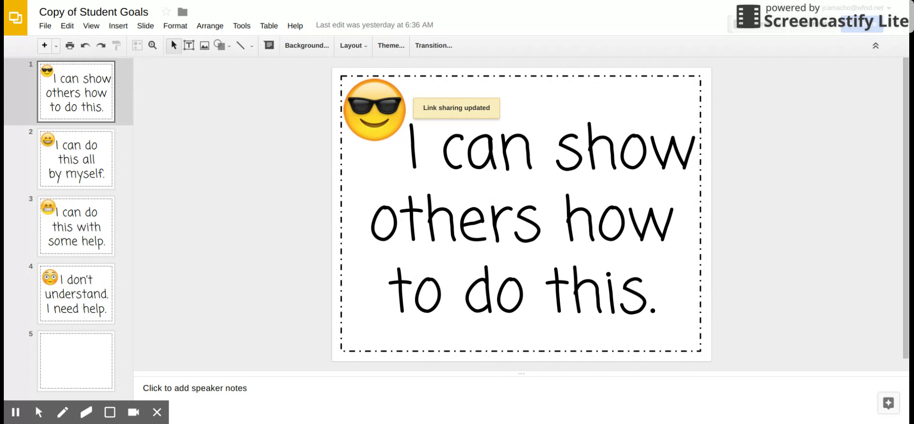
key(alt+f)
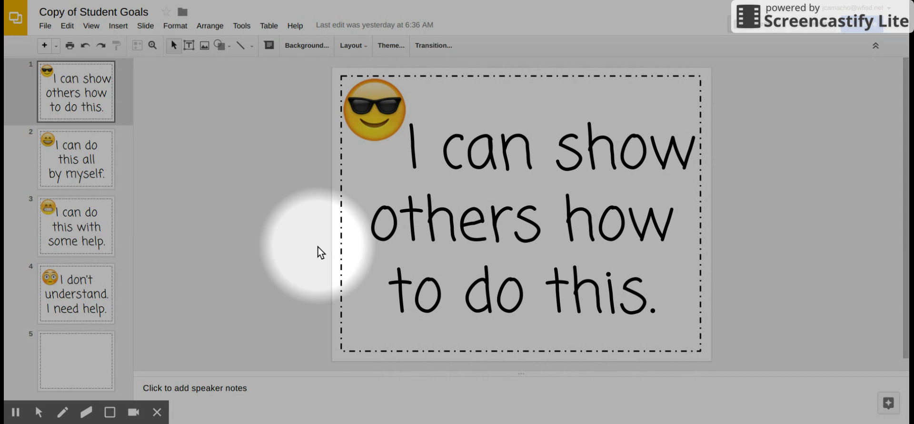